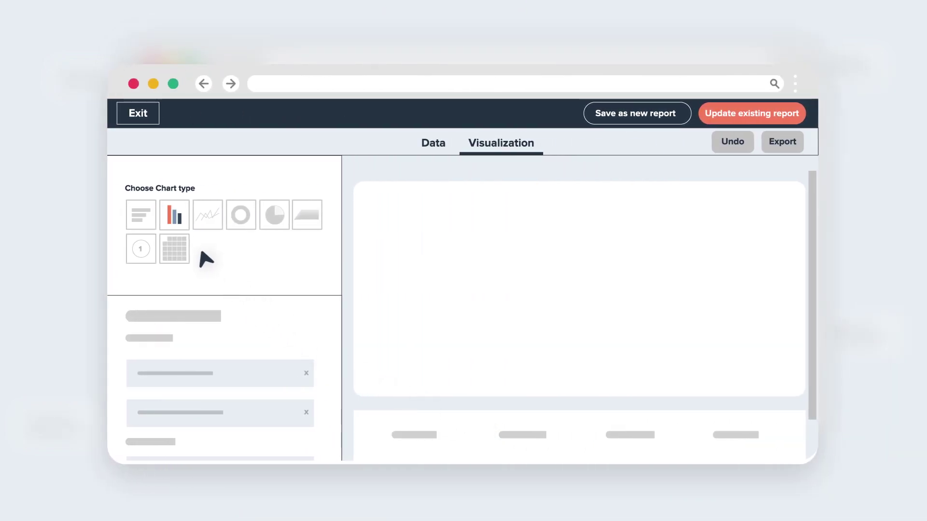
Step: Switch the intro's sample report to a bar chart, then continue from the Chat Overview dashboard
left_click(174, 216)
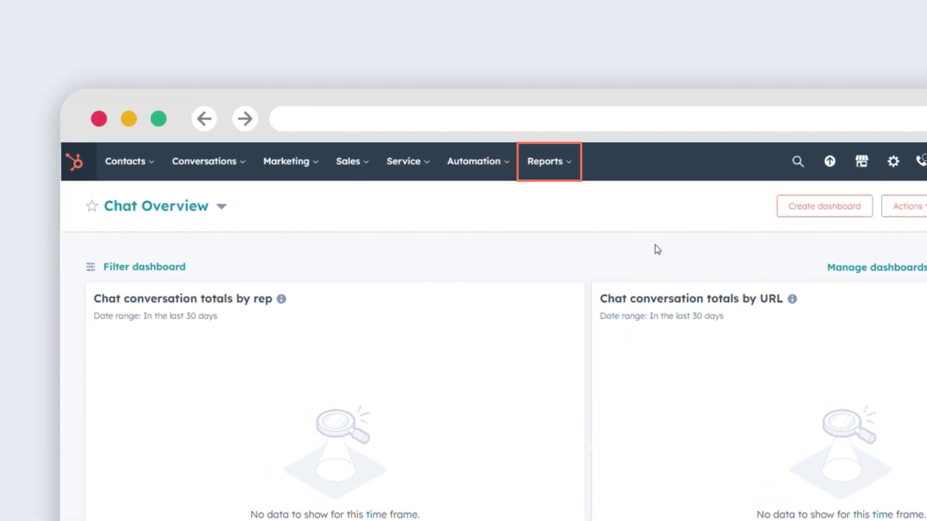
Step: From the Reports list, create a new report using the Single object option
left_click(573, 172)
left_click(562, 265)
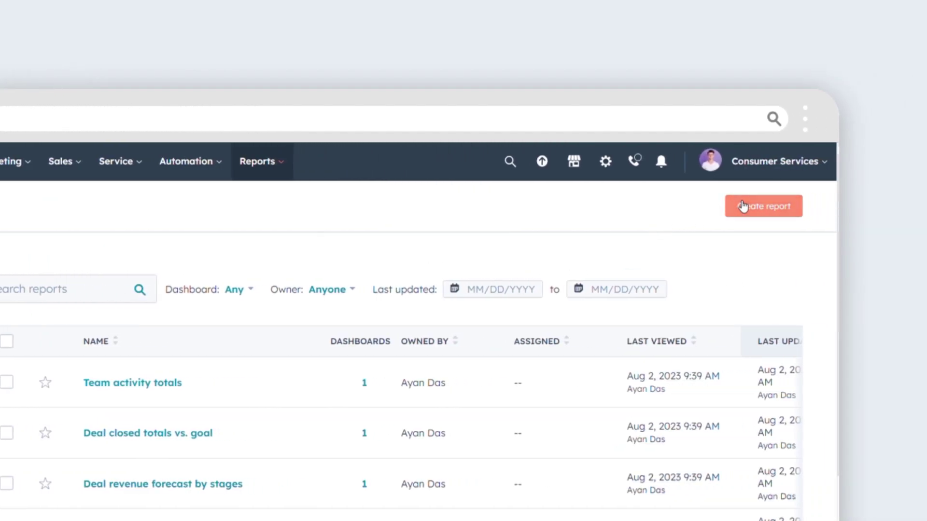
left_click(743, 207)
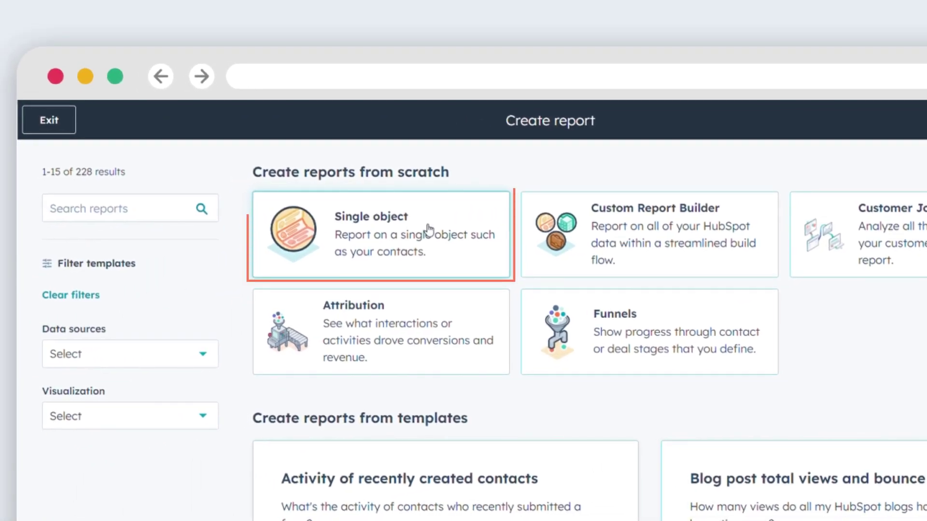
left_click(428, 231)
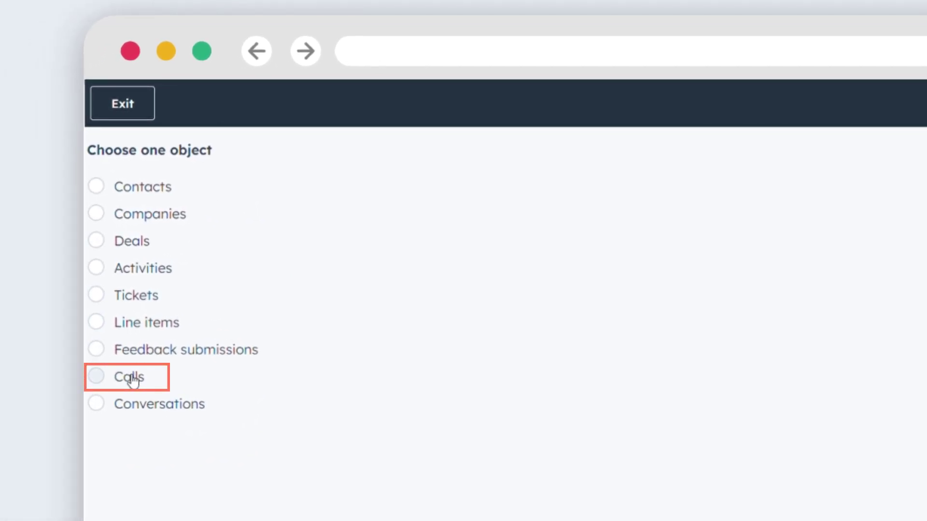
Step: Choose Calls as the report object and retitle the report 'Calls Report'
left_click(130, 379)
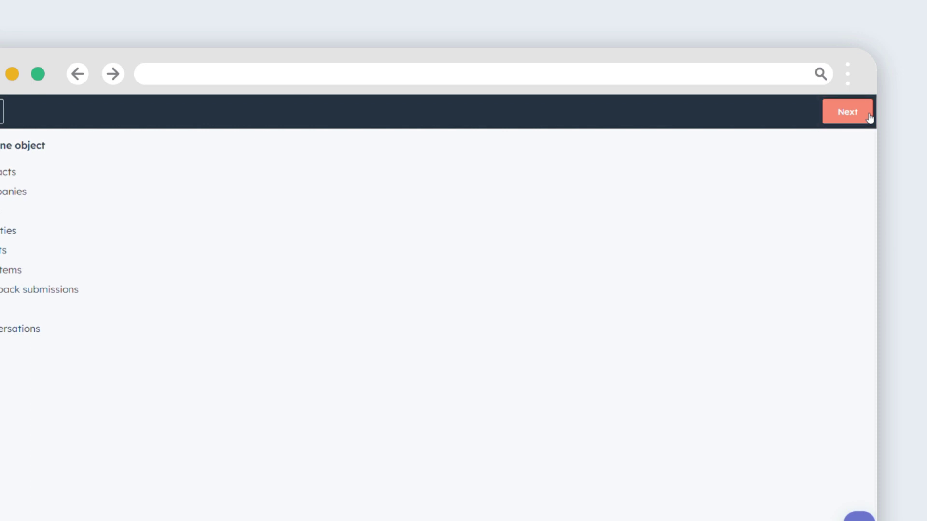
left_click(869, 118)
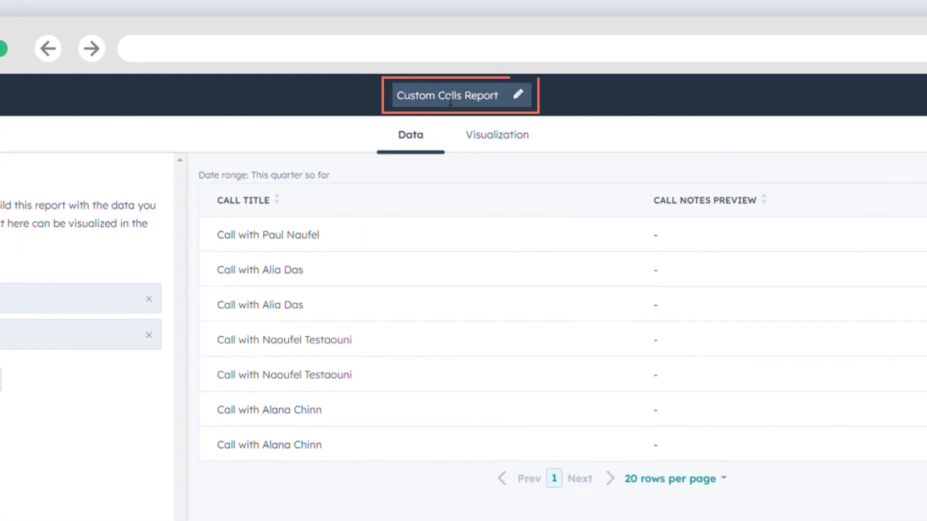
left_click(450, 101)
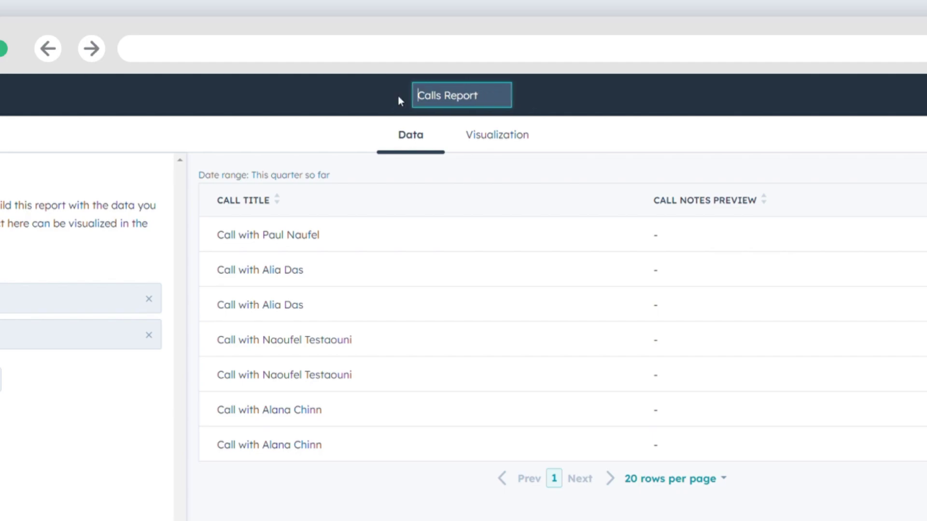
key("Return")
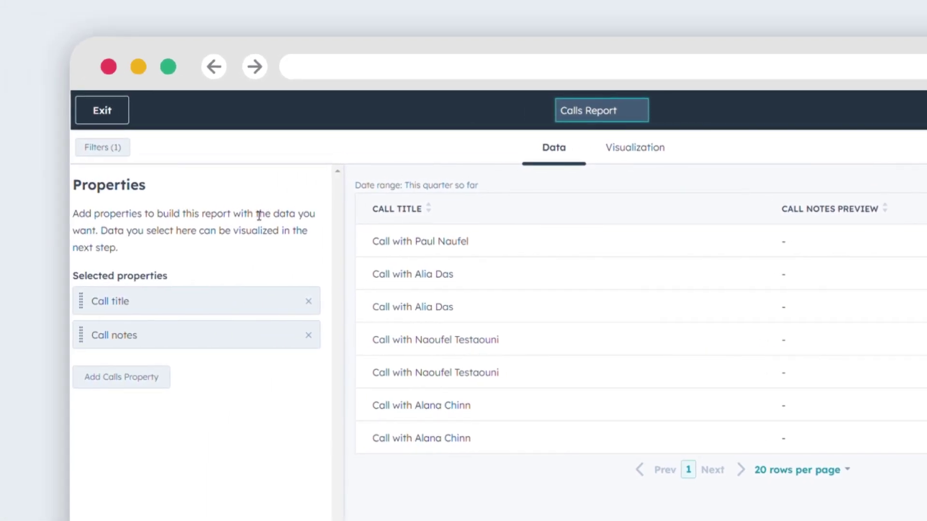
left_click(233, 197)
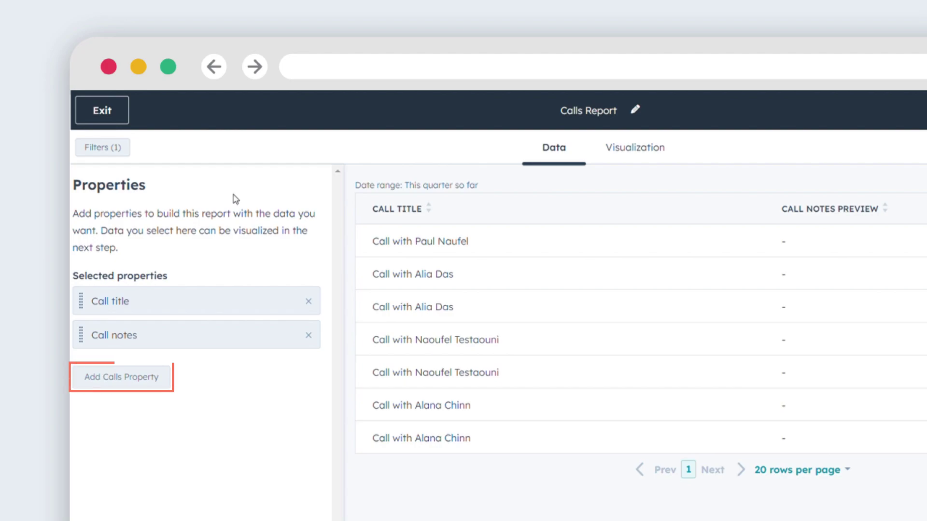
Step: Add the Call outcome and Call direction properties to the report
left_click(112, 381)
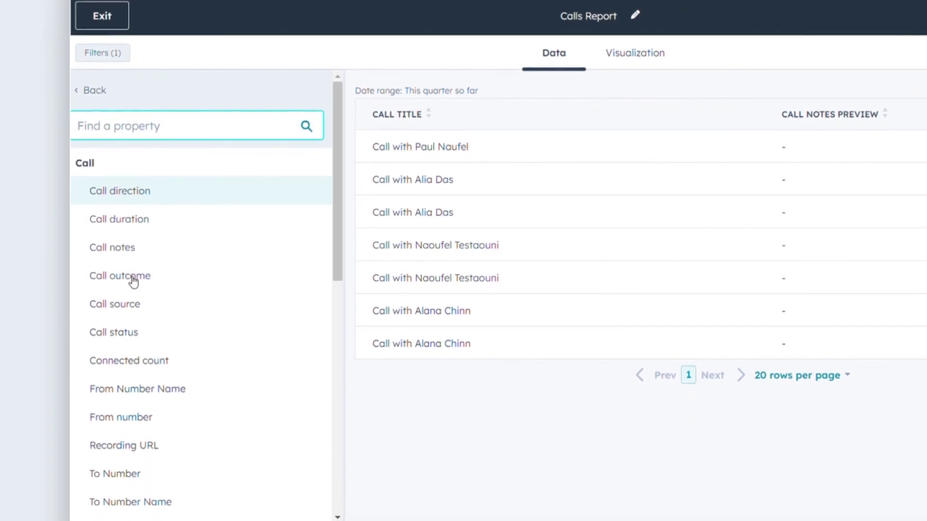
left_click(136, 280)
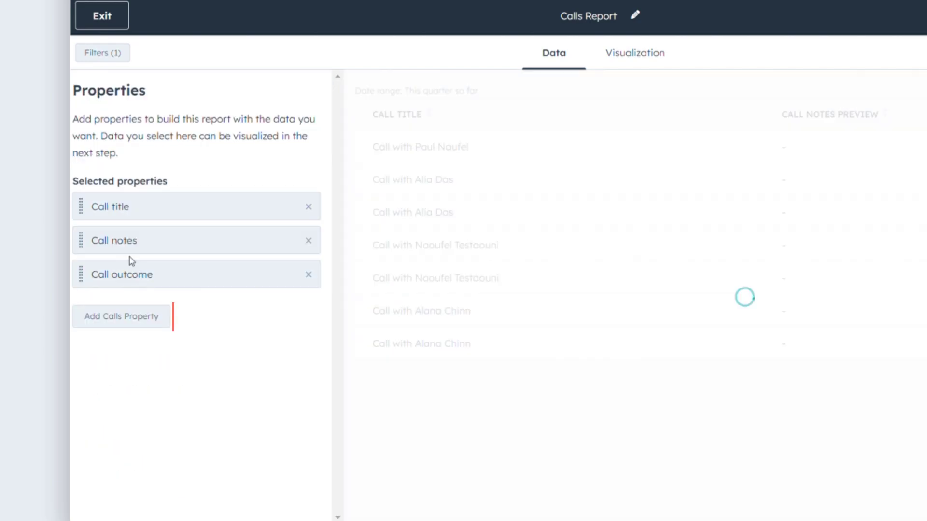
left_click(128, 316)
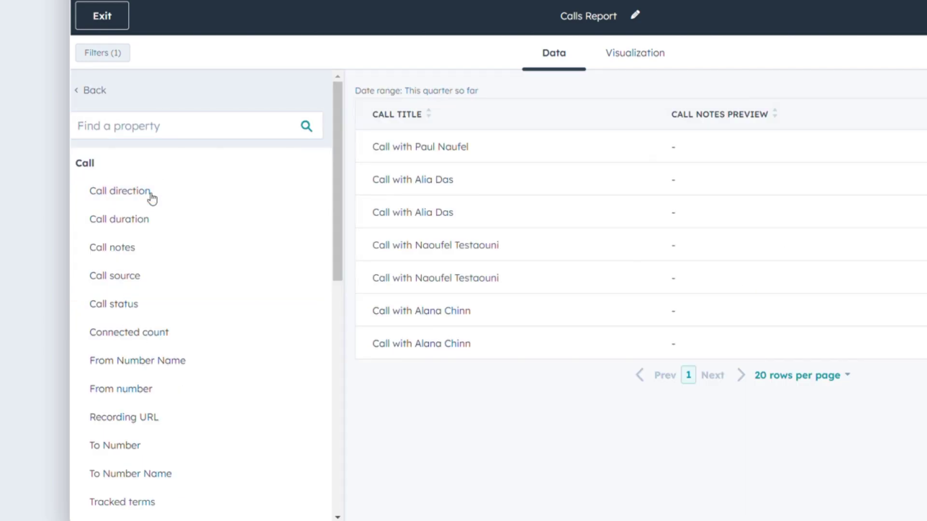
left_click(119, 191)
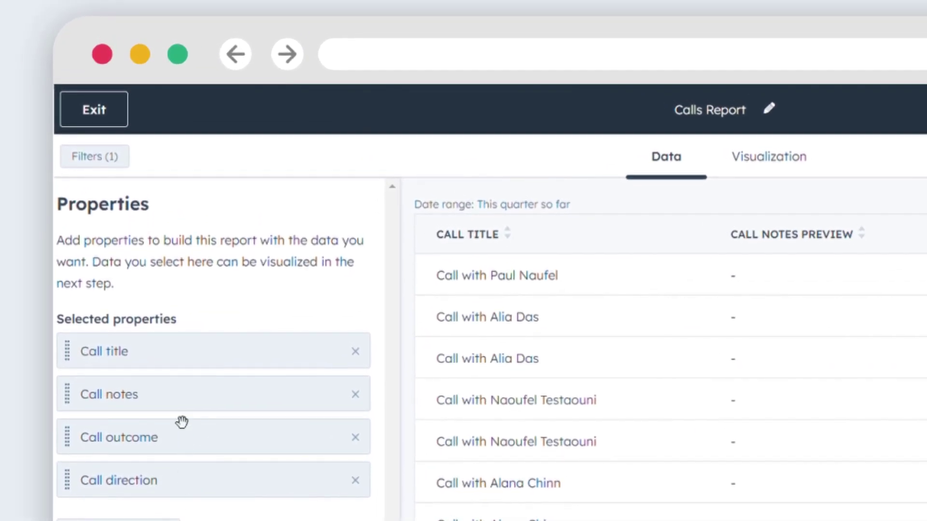
Step: Change the Create date filter to This month
left_click(104, 157)
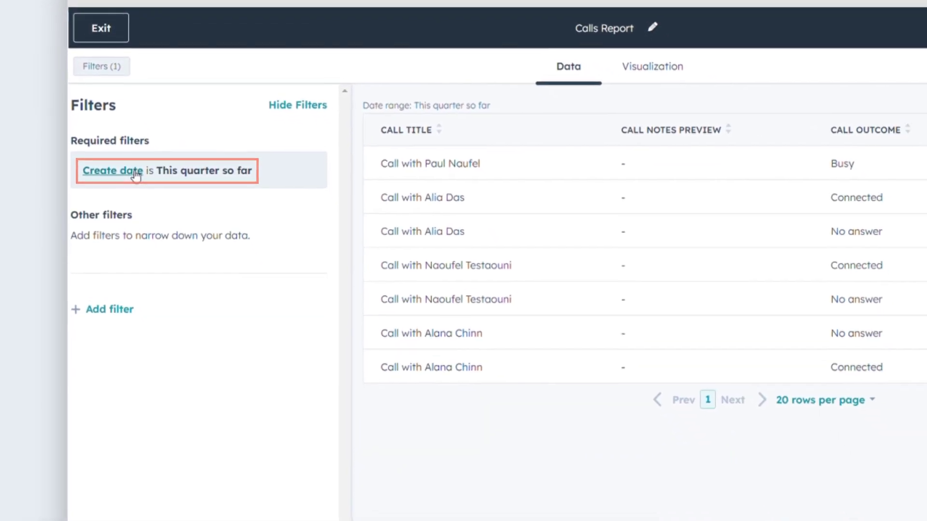
left_click(129, 172)
left_click(145, 257)
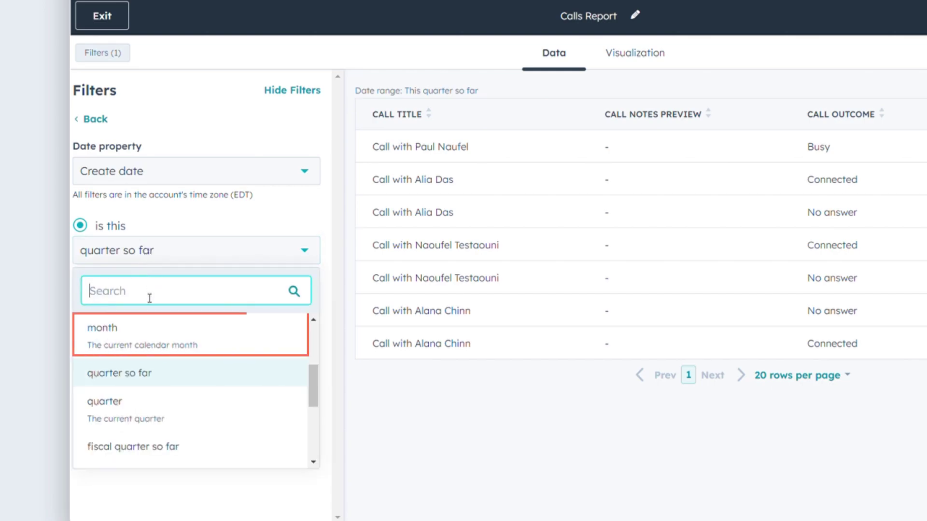
left_click(148, 341)
left_click(131, 450)
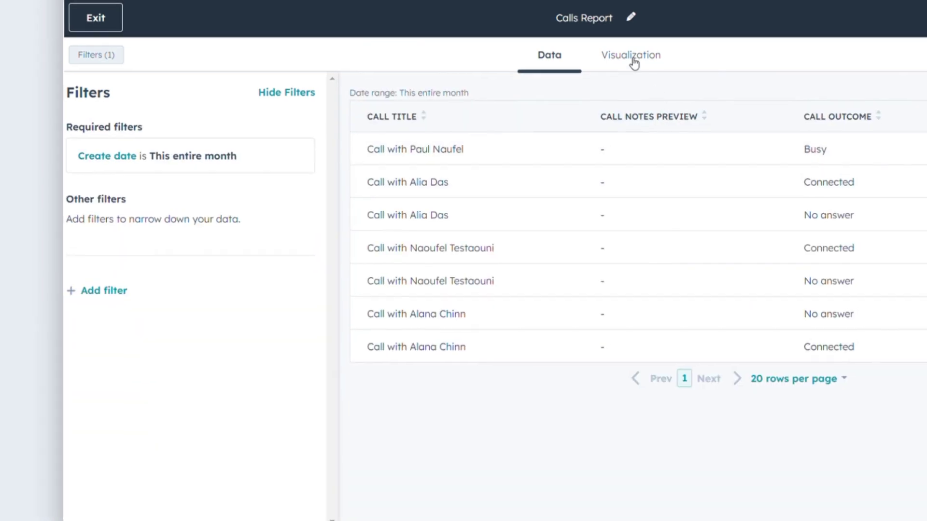
Step: Make a column chart with Call outcome as categories and Count of Calls as the measure
left_click(503, 118)
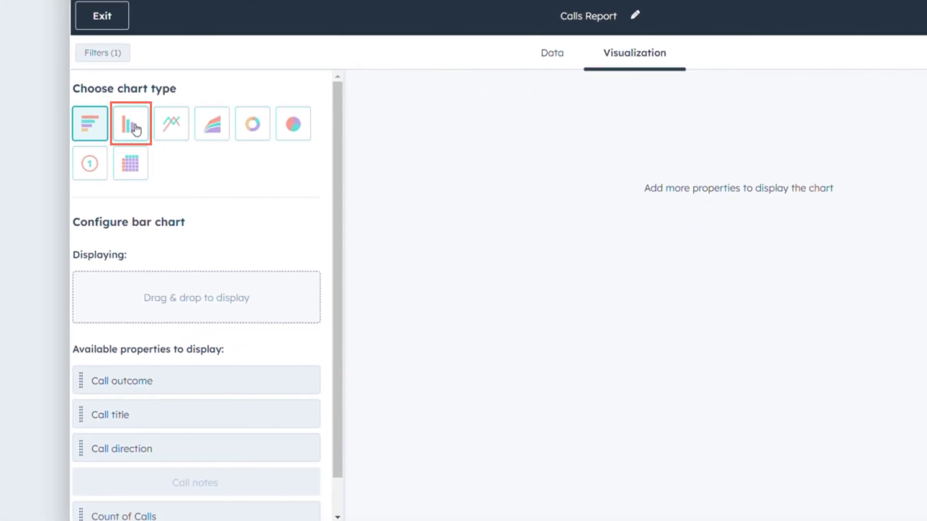
left_click(134, 129)
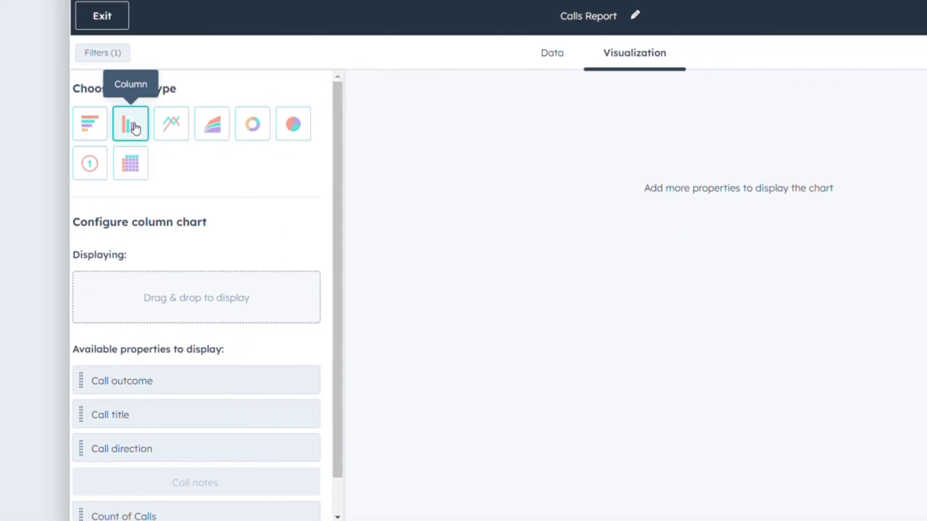
scroll(234, 261, "down", 2)
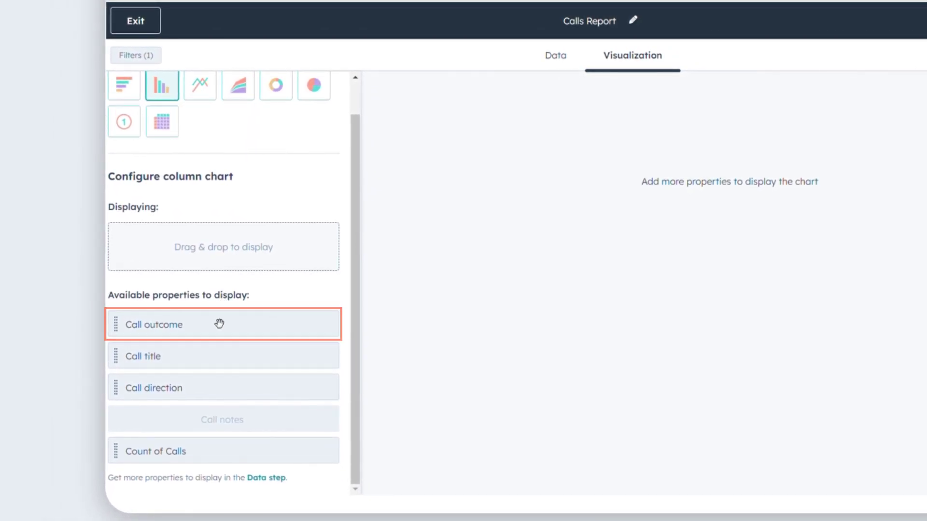
mouse_move(201, 337)
left_mouse_down()
mouse_move(200, 251)
mouse_move(218, 243)
left_mouse_up()
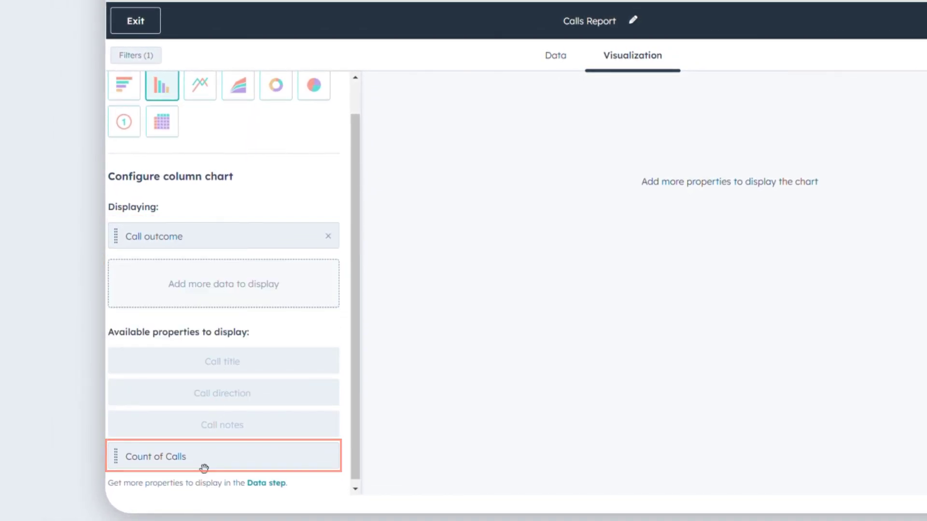
mouse_move(205, 468)
left_mouse_down()
mouse_move(213, 362)
mouse_move(204, 290)
left_mouse_up()
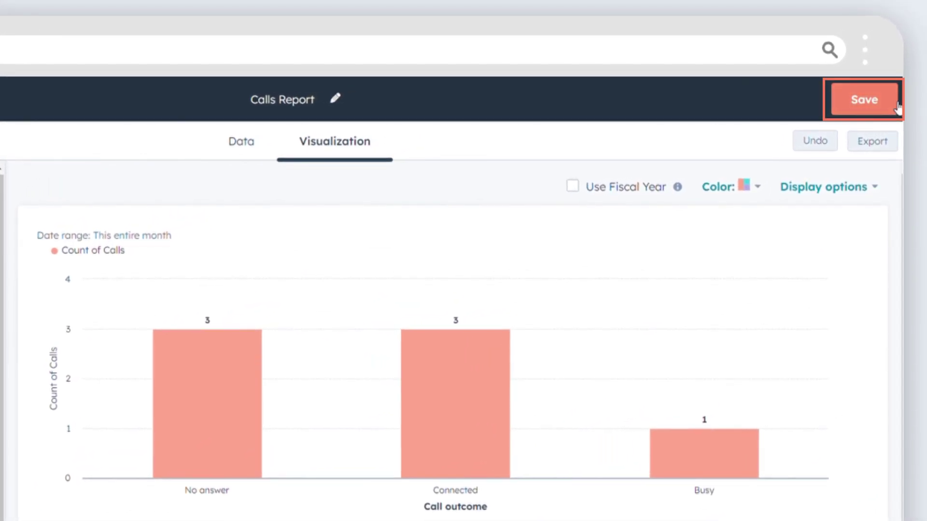
Step: Save the Calls Report with the 'Don't add to a dashboard' option
left_click(899, 108)
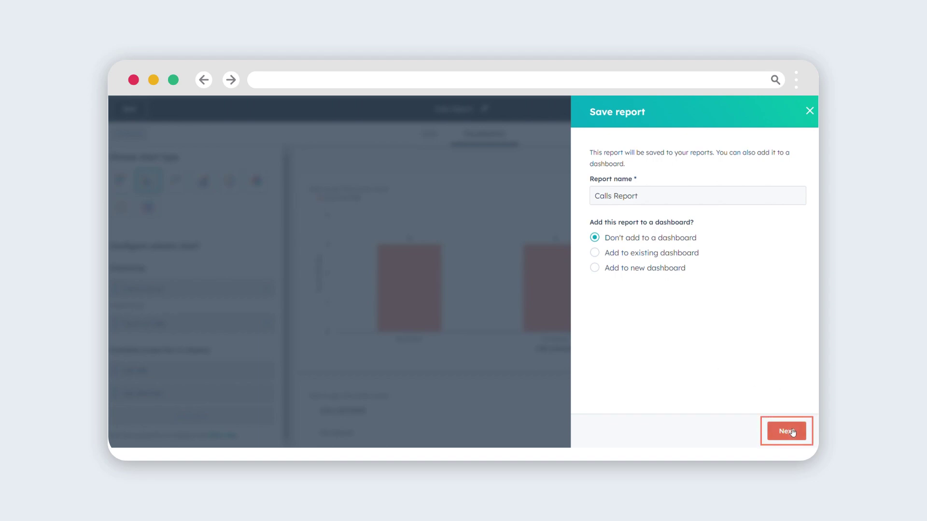
left_click(792, 433)
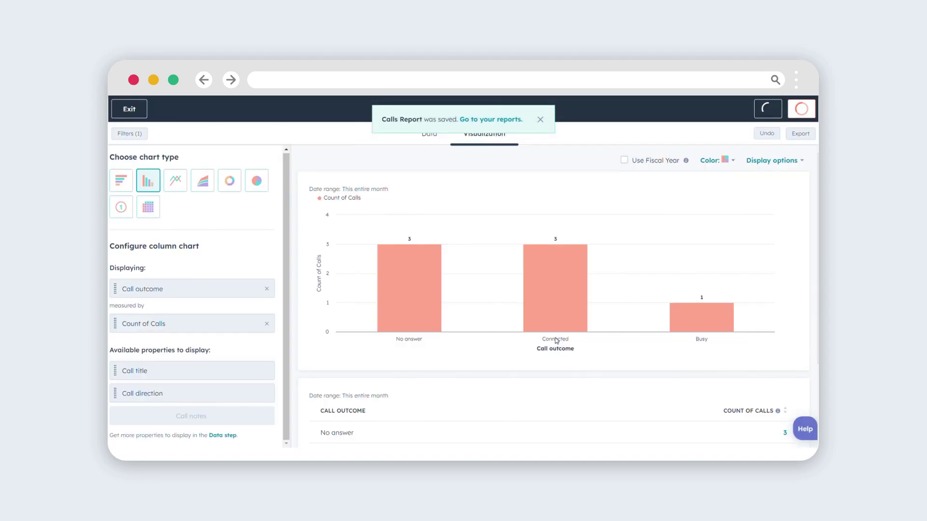